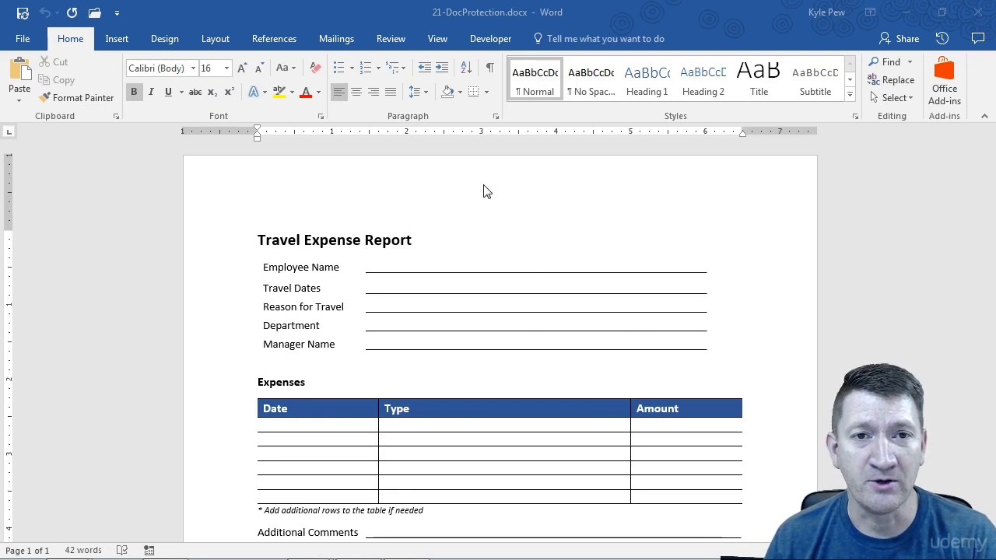
Open the Restrict Editing pane from the Review tab beside the Travel Expense Report form.
left_click(439, 39)
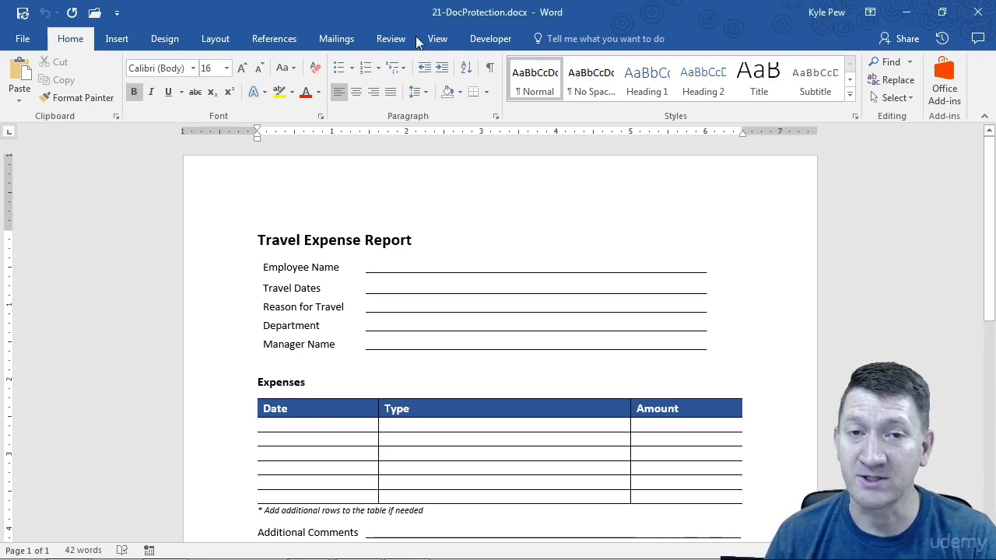
left_click(400, 41)
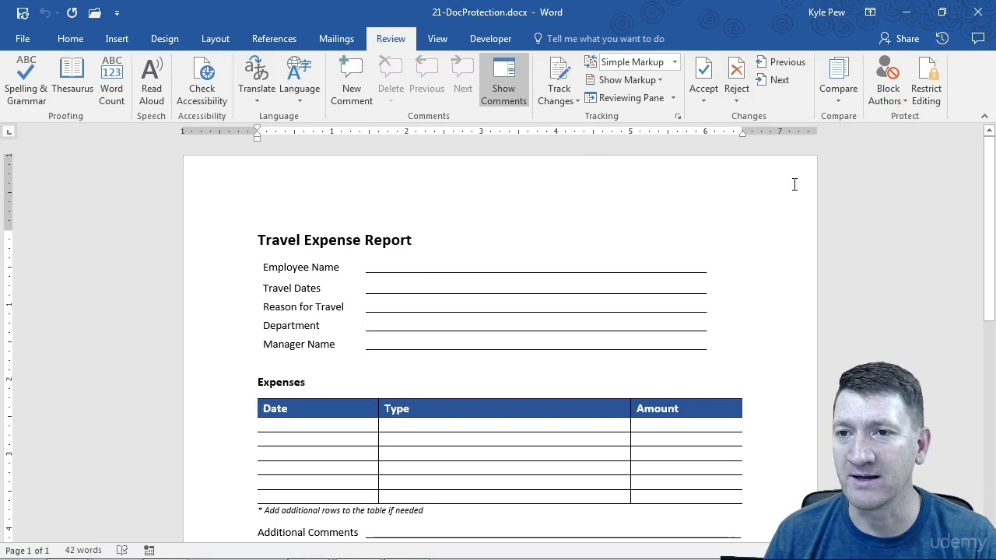
left_click(926, 91)
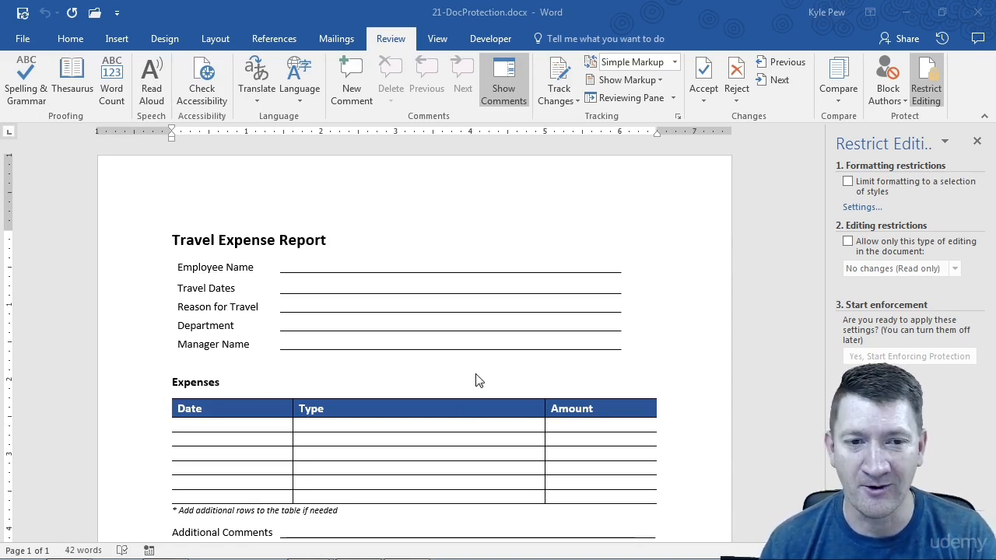
left_click(318, 264)
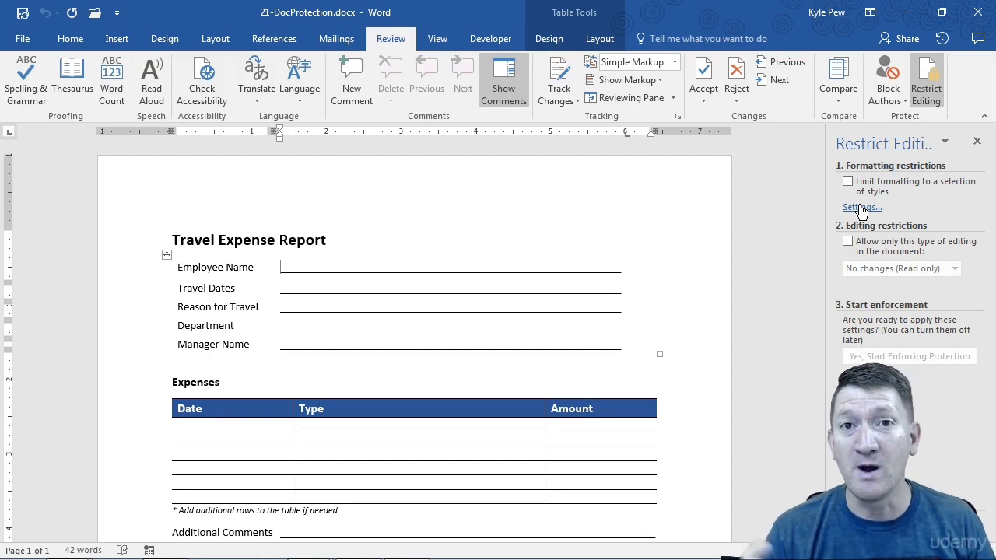
key("ctrl+2")
left_click_drag(821, 147, 973, 206)
left_click_drag(960, 165, 715, 227)
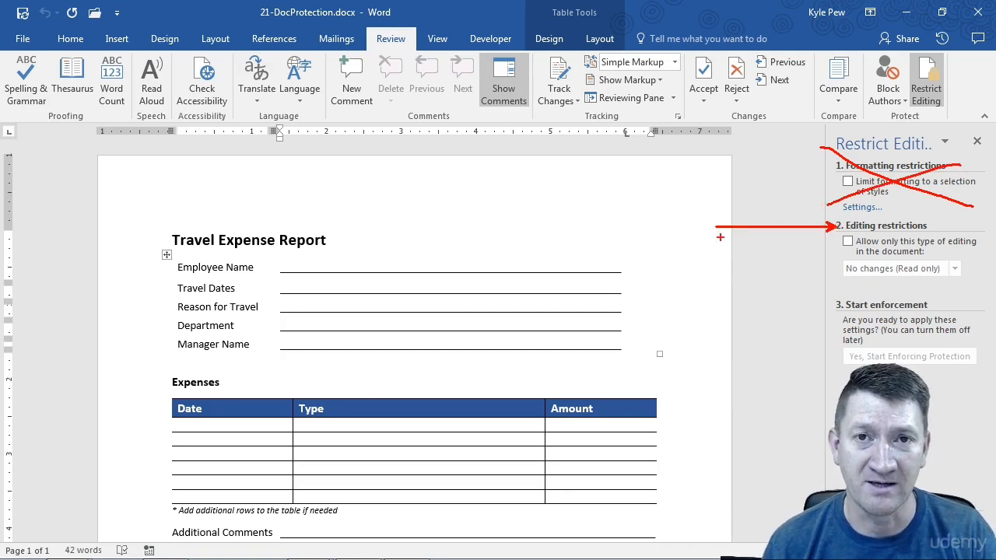
key("Escape")
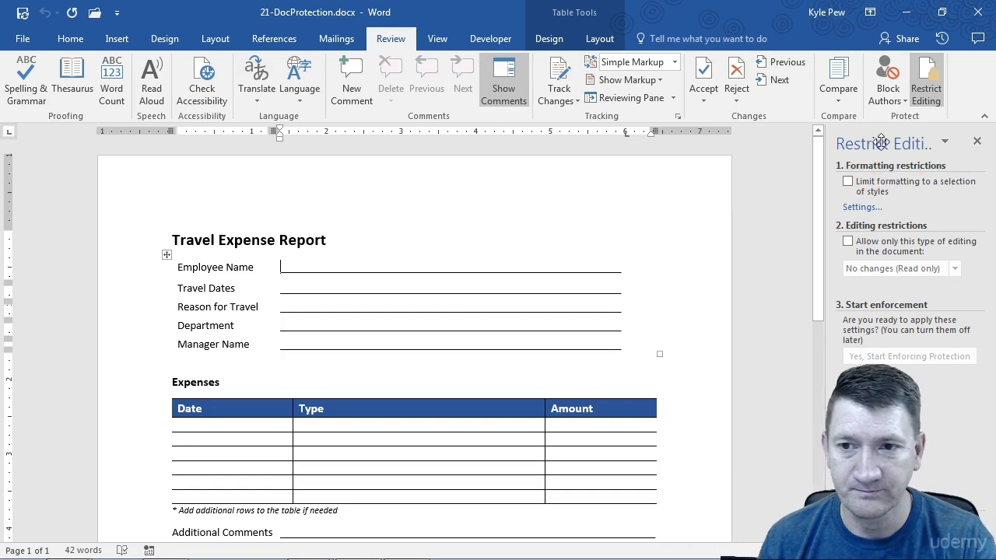
Enable 'Allow only this type of editing' and set it to No changes (Read only).
left_click(848, 243)
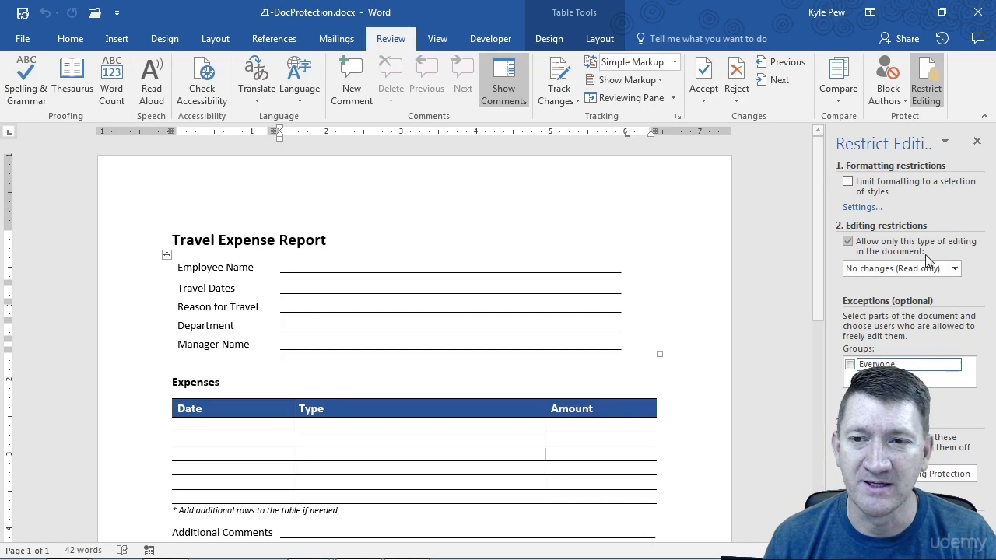
left_click_drag(843, 266, 790, 263)
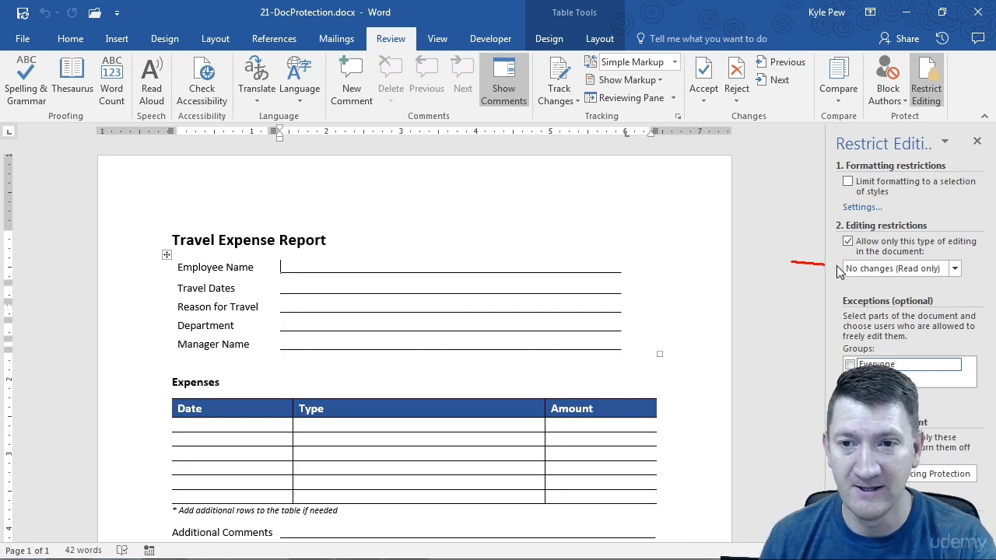
left_click(954, 268)
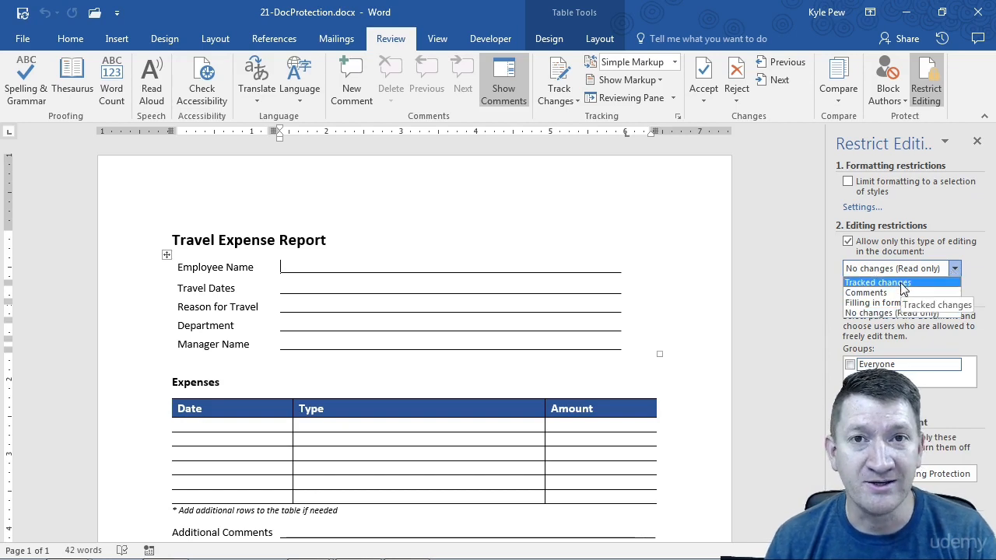
left_click(863, 312)
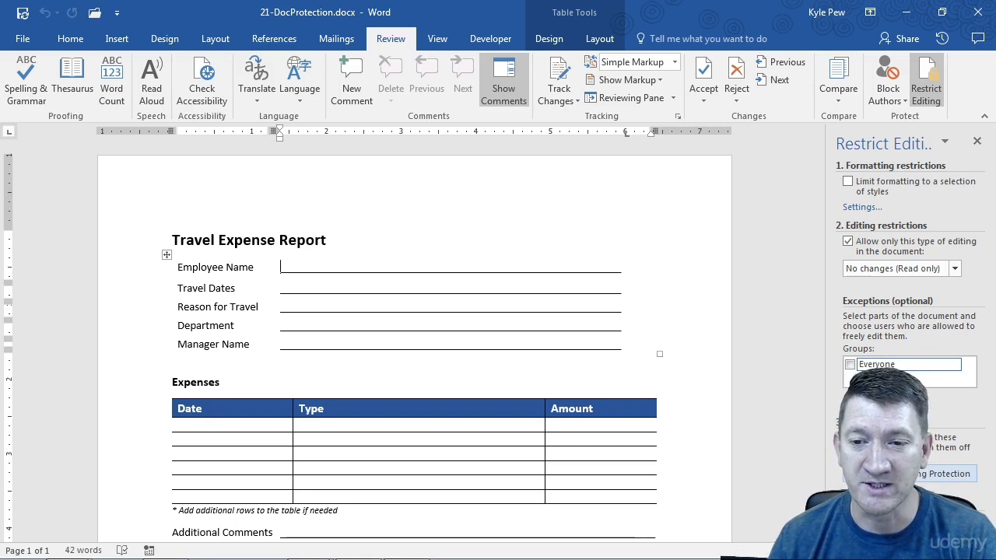
Start enforcing protection, entering and confirming a password for the expense form.
left_click(945, 473)
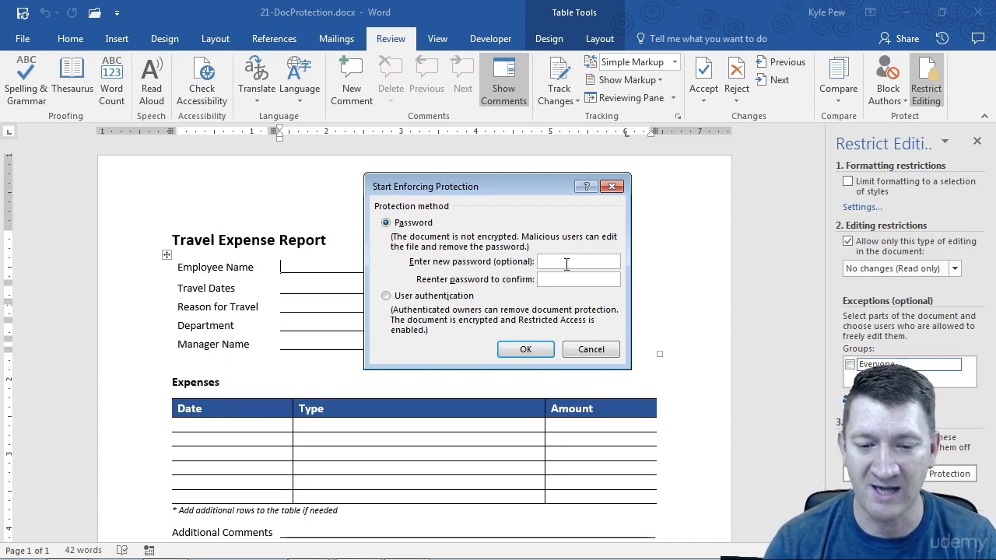
type("password")
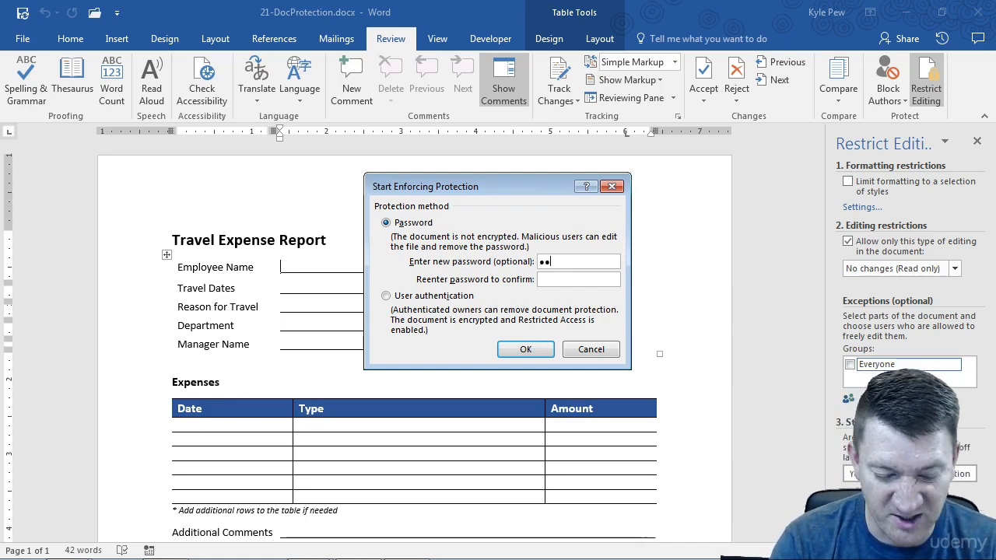
type("password")
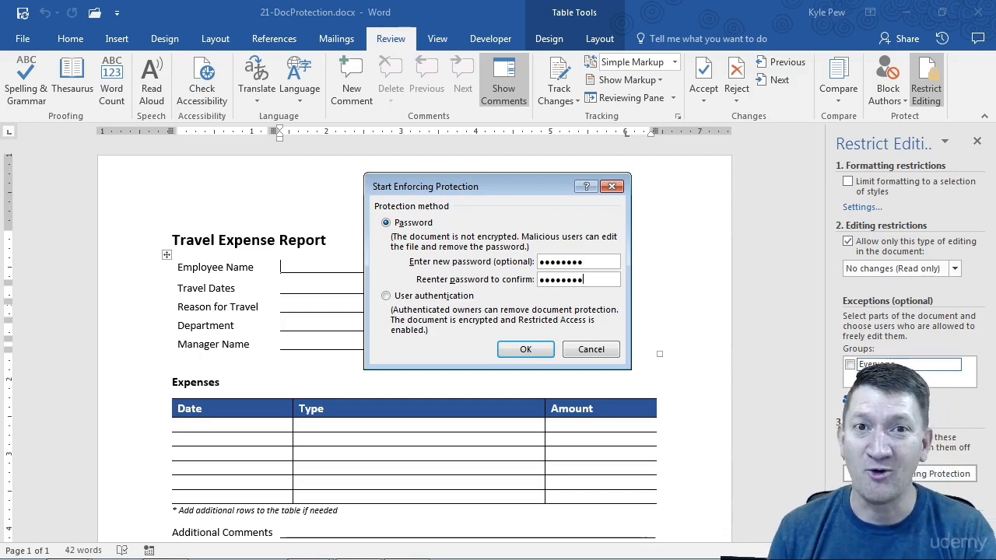
left_click(514, 353)
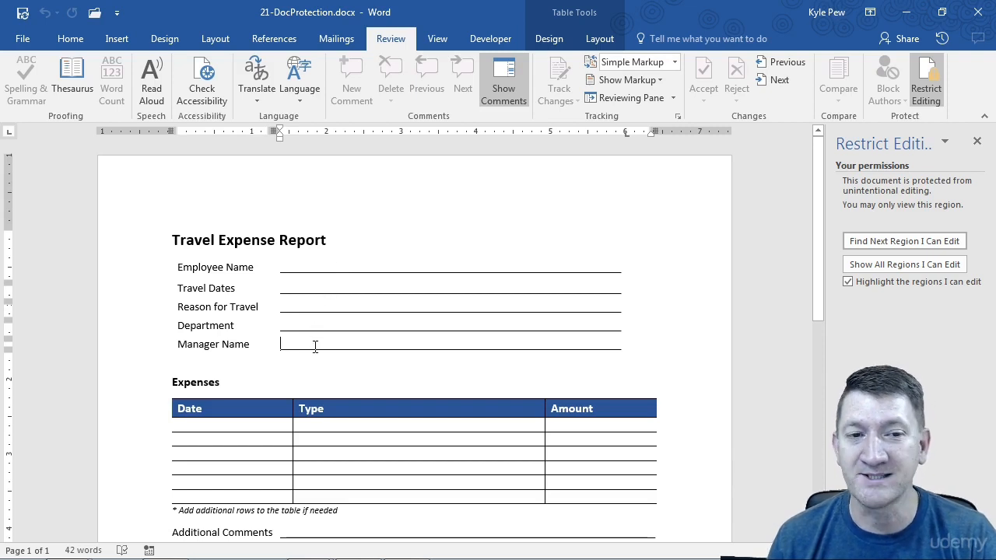
left_click(334, 430)
left_click(246, 440)
left_click(345, 440)
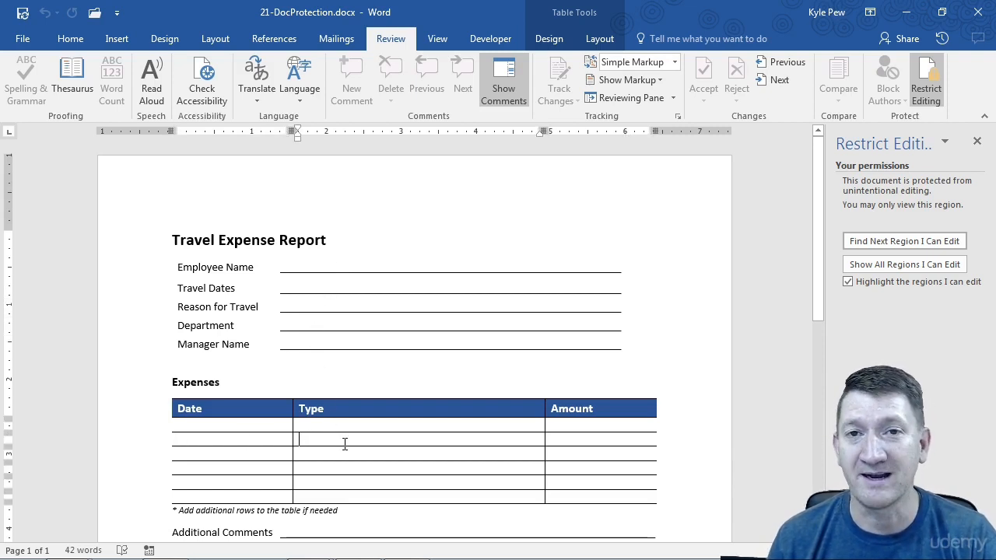
left_click(335, 291)
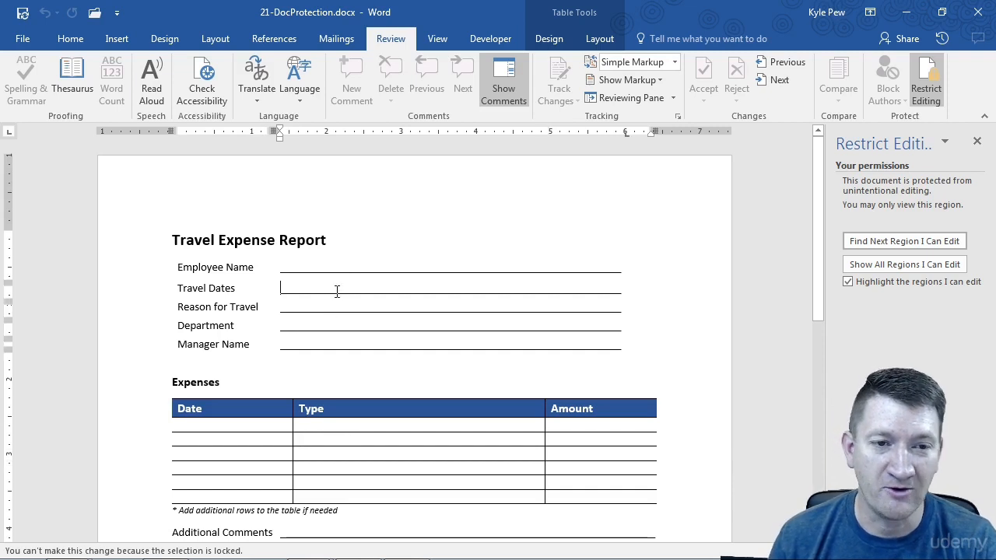
left_click(331, 274)
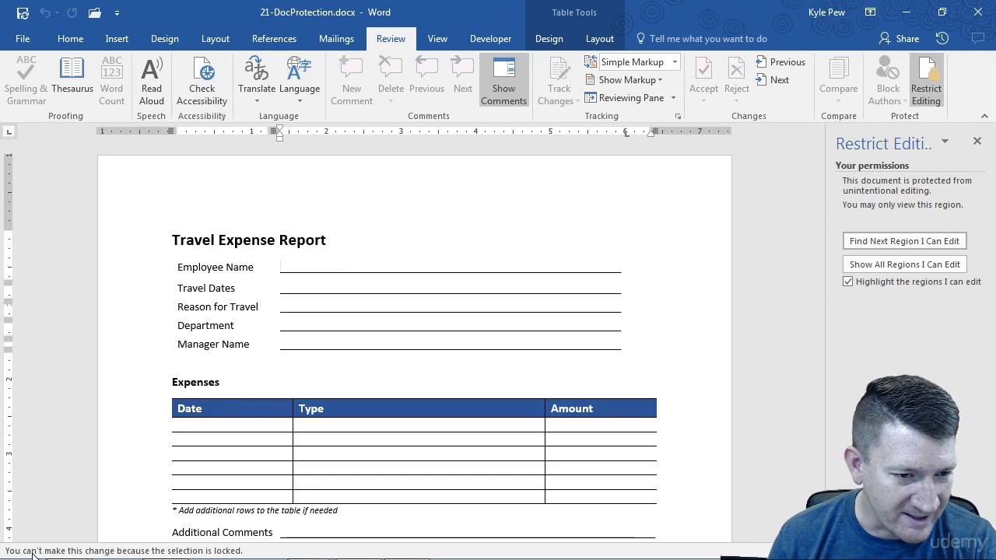
key("a")
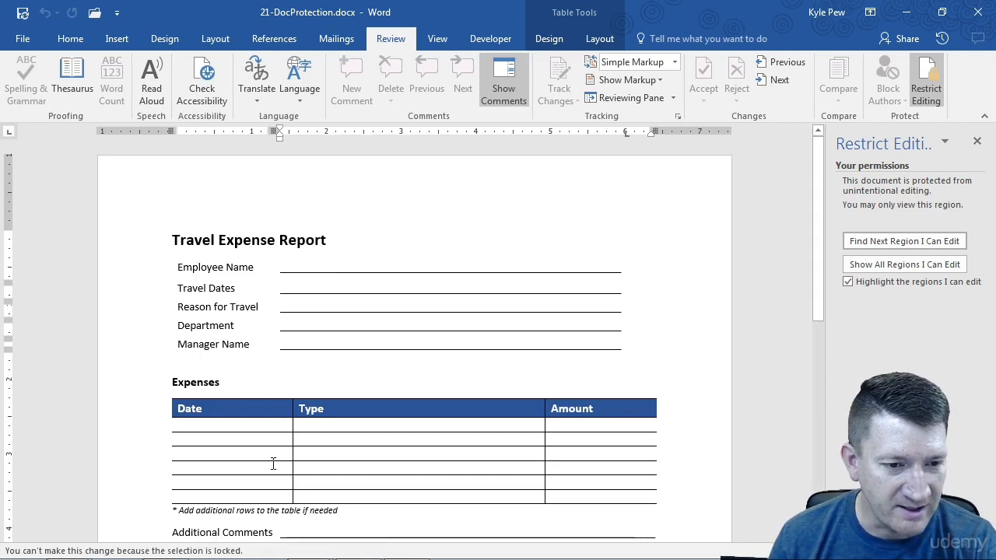
left_click(368, 343)
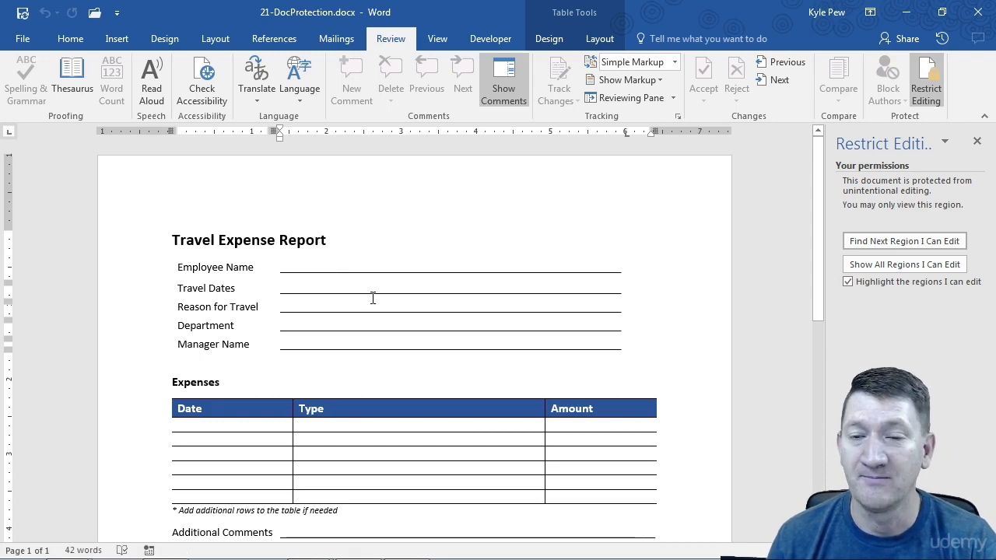
left_click(375, 266)
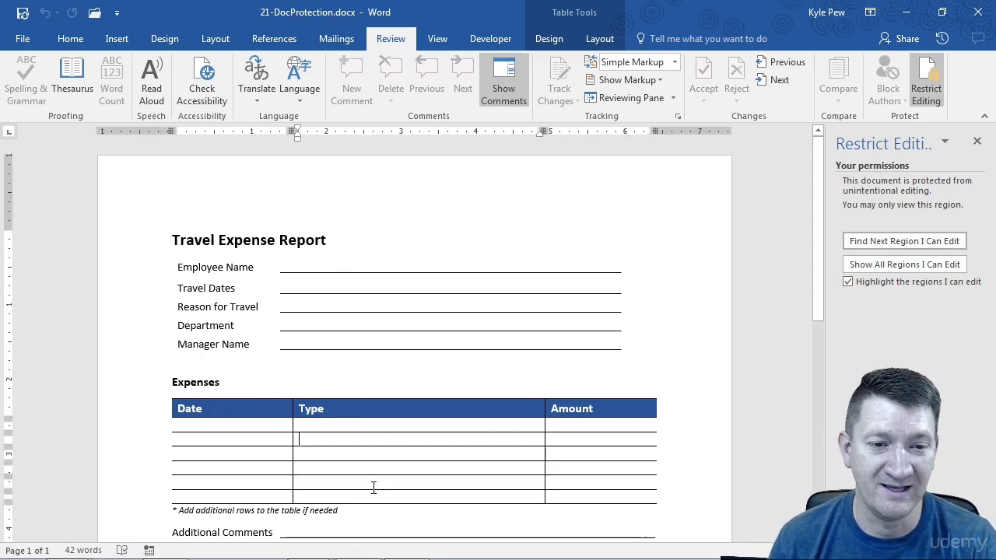
scroll(373, 482, "down", 3)
left_click(352, 449)
scroll(350, 456, "down", 4)
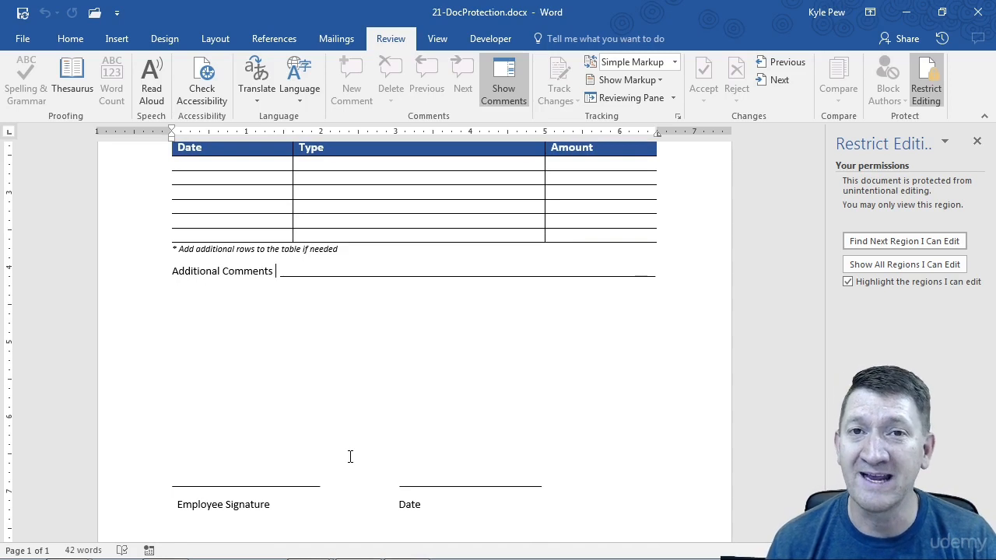
scroll(350, 457, "up", 7)
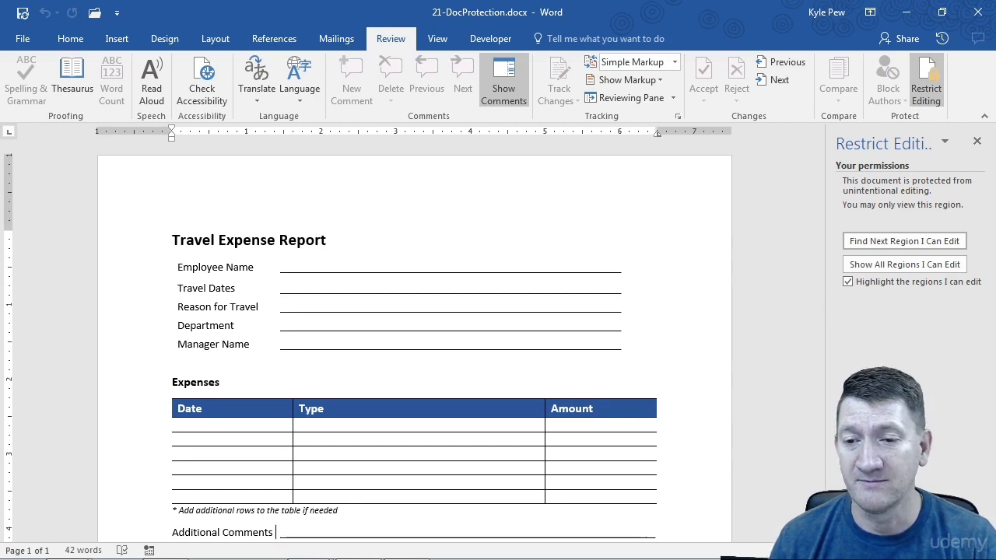
Stop protection by entering the document password in the Unprotect Document dialog.
left_click(906, 529)
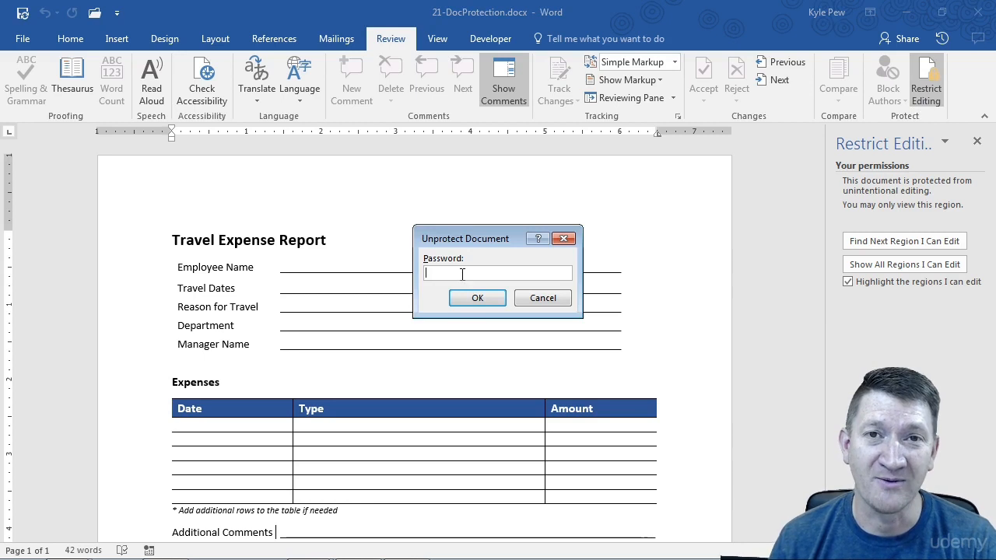
type("••••••••")
key("Return")
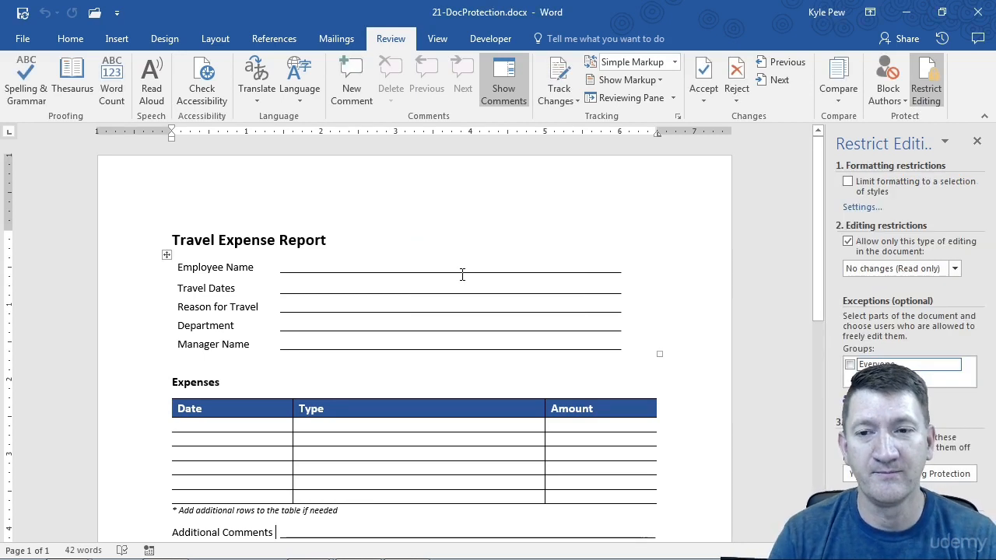
Type test text into the first two Type rows to confirm the form is editable.
left_click(382, 259)
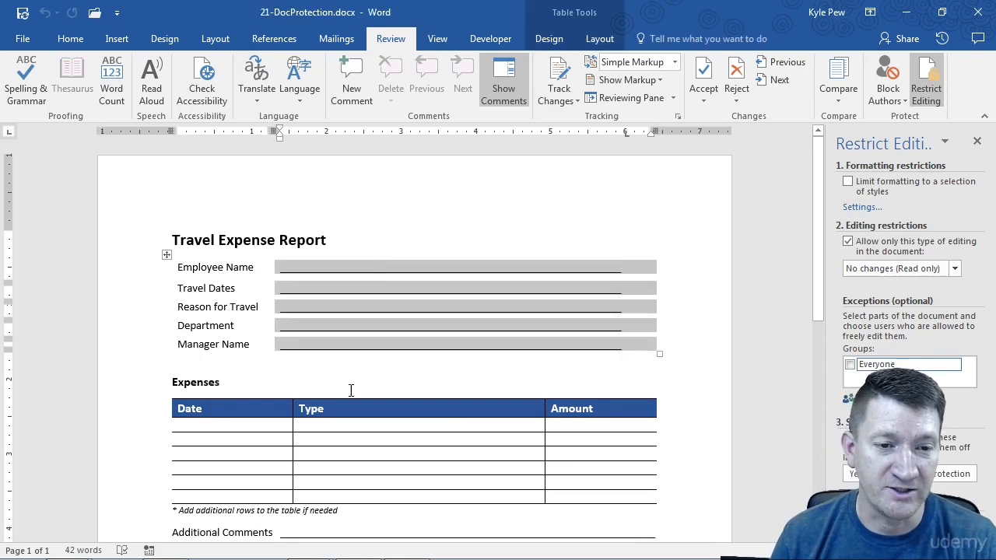
left_click(333, 426)
type("dfgdfgfdgd")
left_click(345, 442)
type("dfgdfgdf")
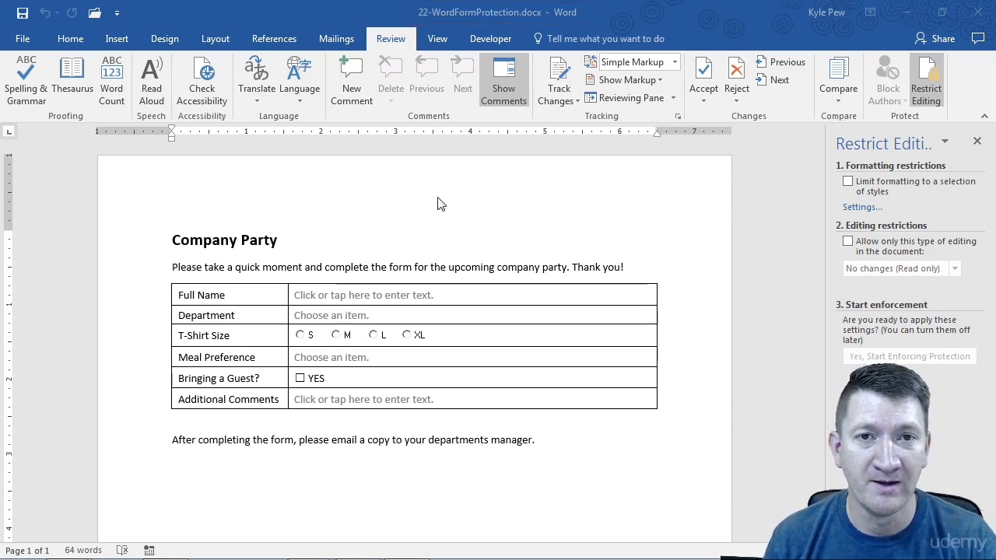
Delete 'complete' as a test, choose M for T-Shirt Size, then undo to restore 'complete'.
left_click(335, 265)
left_click(335, 266)
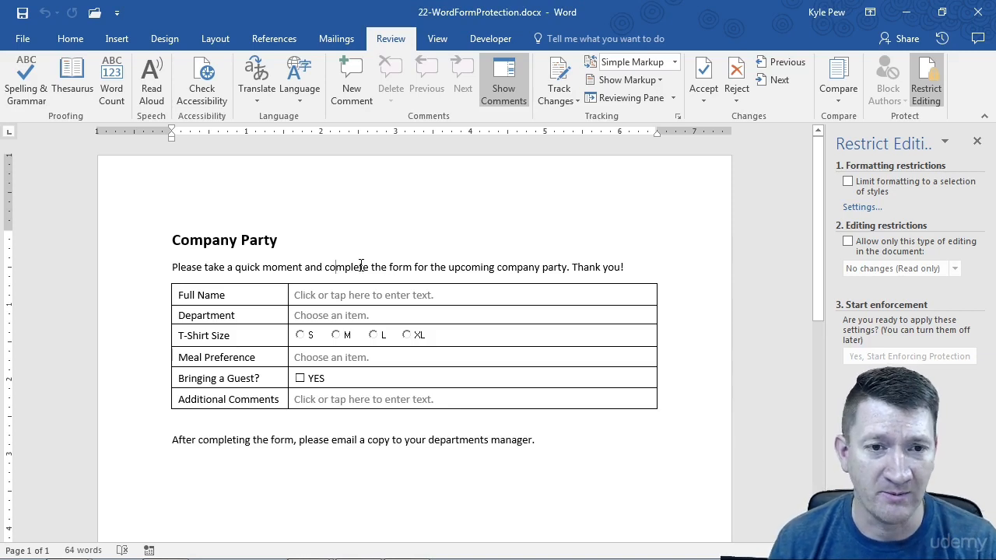
double_click(358, 266)
key("Delete")
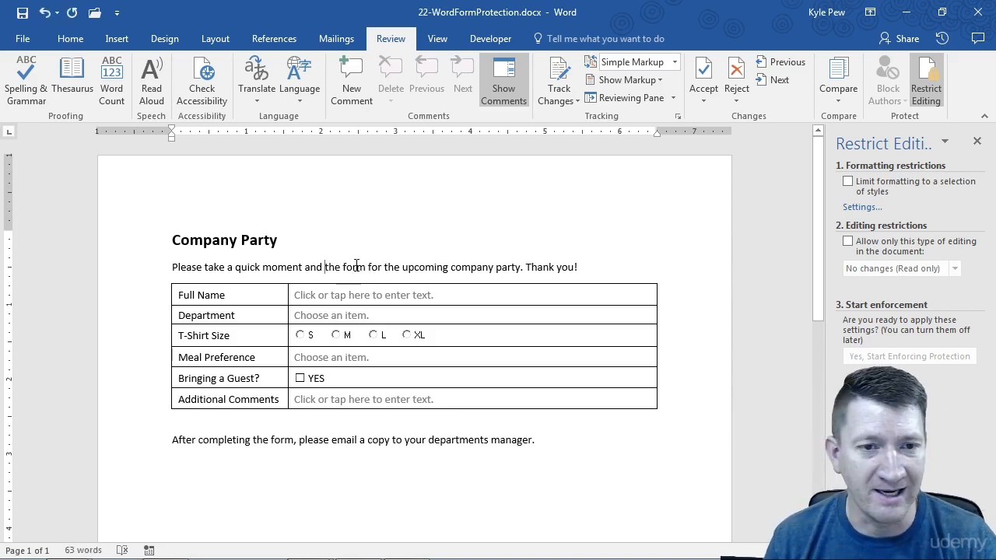
left_click(336, 296)
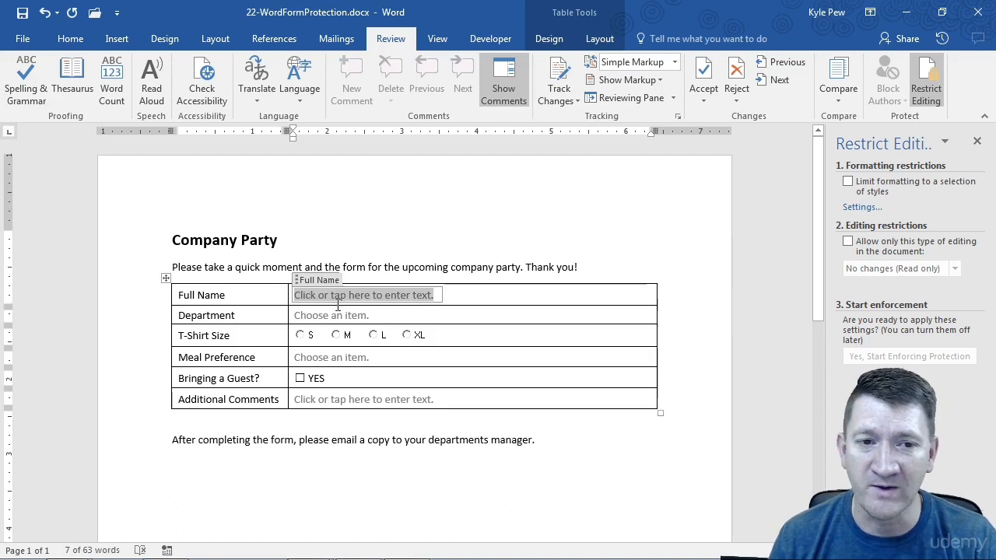
left_click(336, 334)
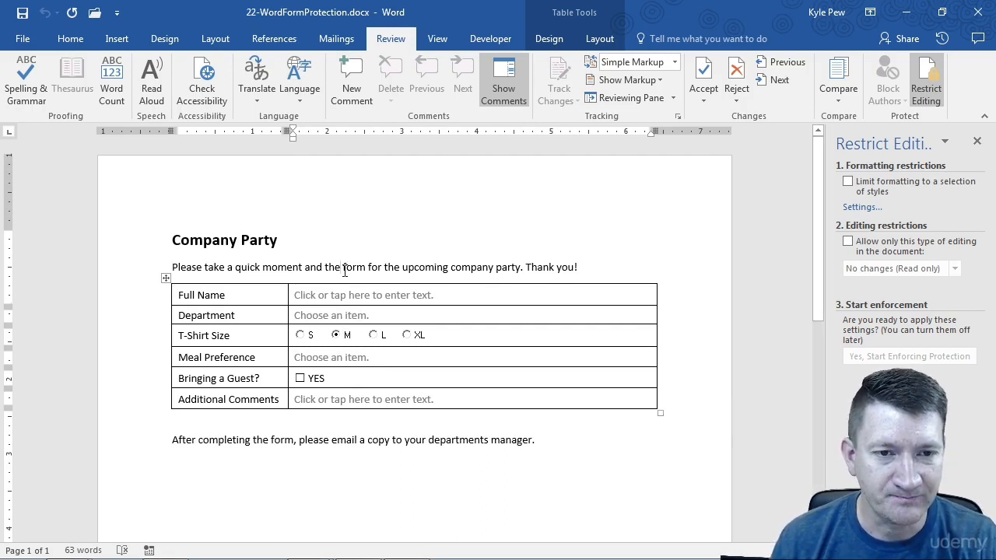
key("ctrl+z")
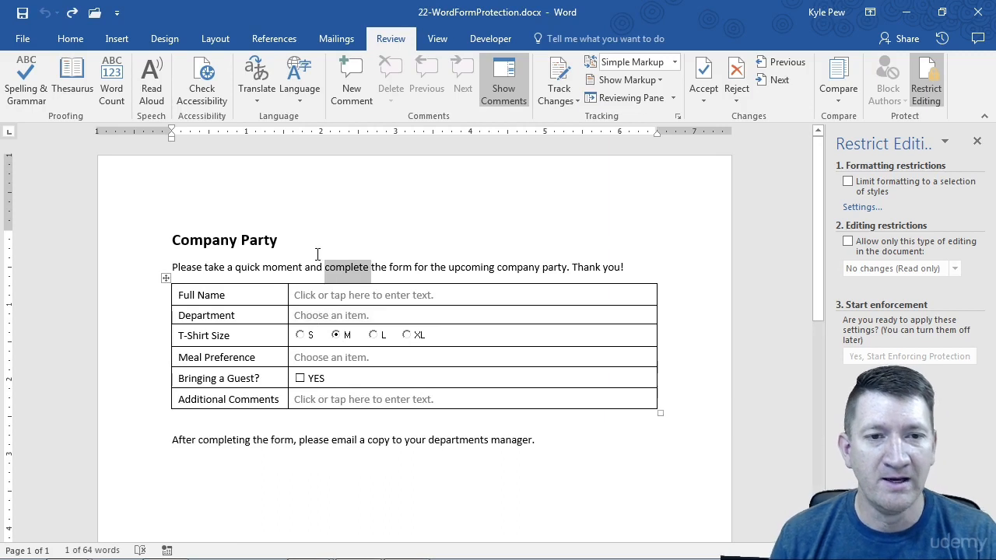
left_click(321, 251)
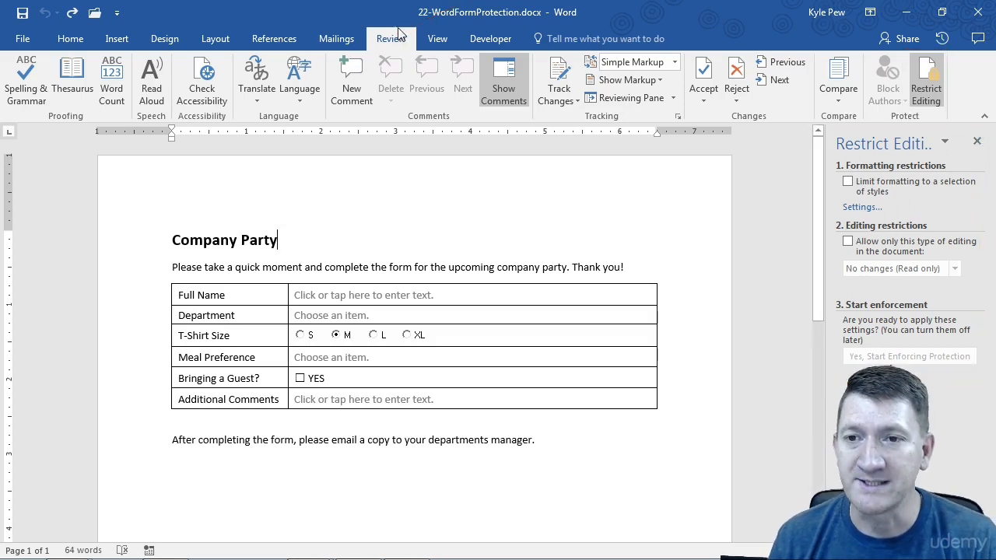
Enable editing restrictions and choose Filling in forms as the allowed editing type.
left_click(846, 243)
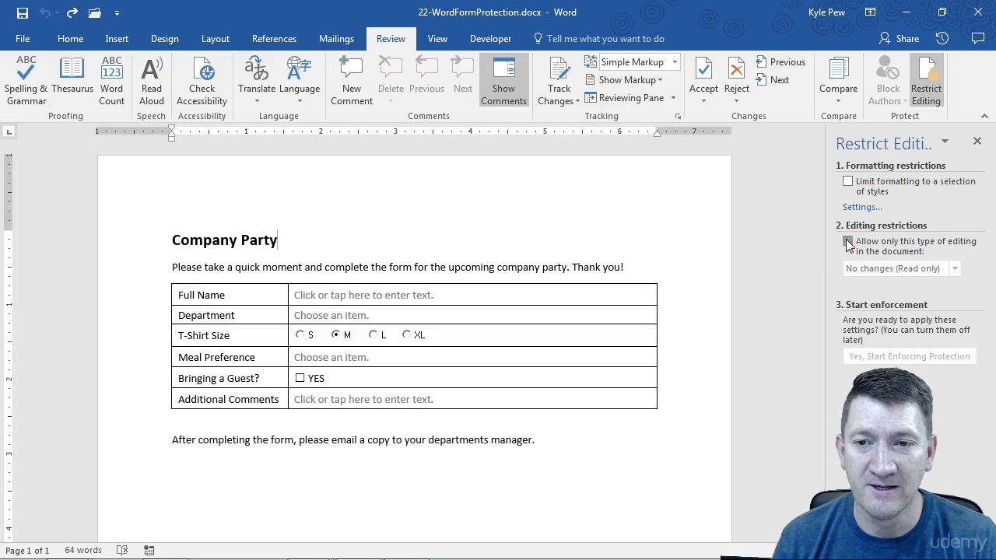
left_click(955, 268)
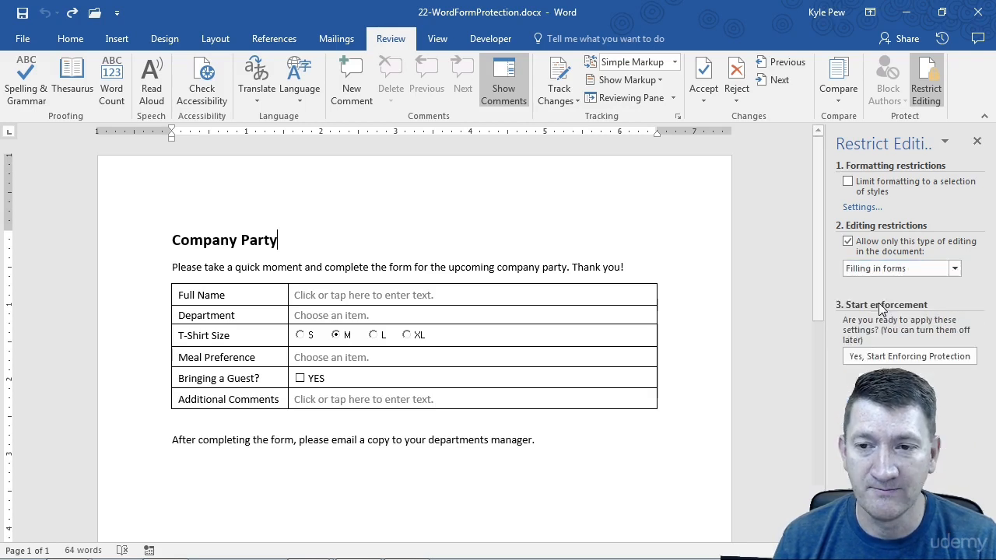
left_click(883, 305)
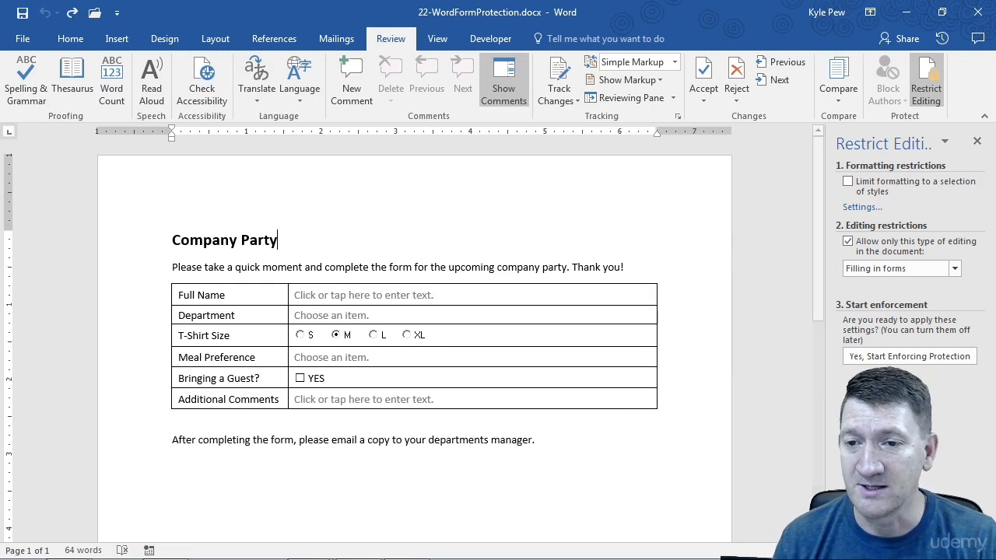
Start enforcing protection, entering the password twice and confirming with OK.
left_click(890, 357)
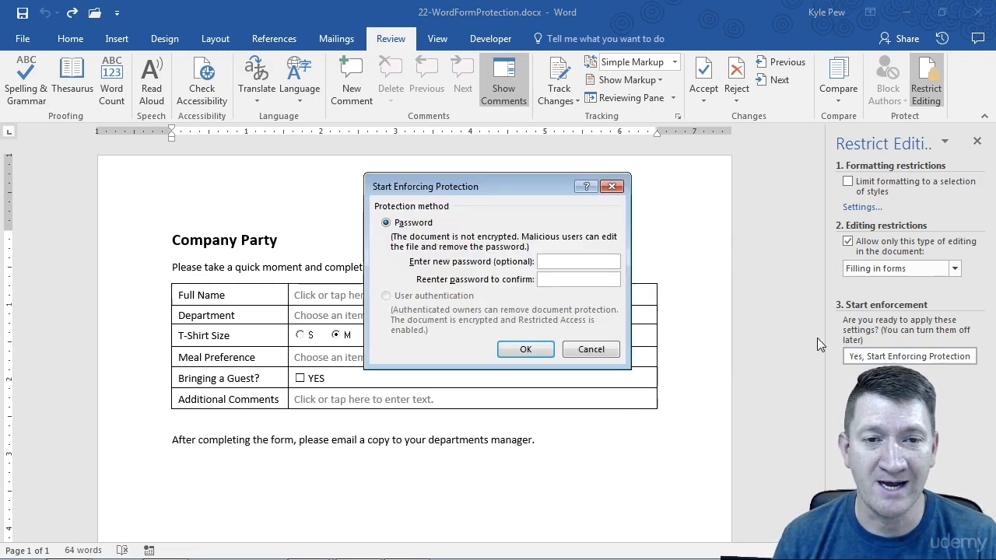
type("••••••••")
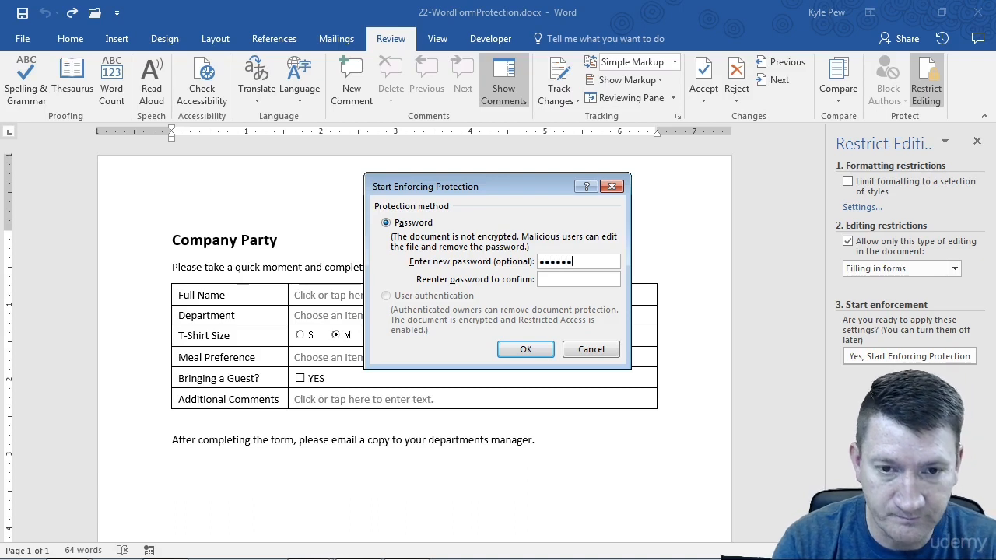
key("Tab")
type("••••••••")
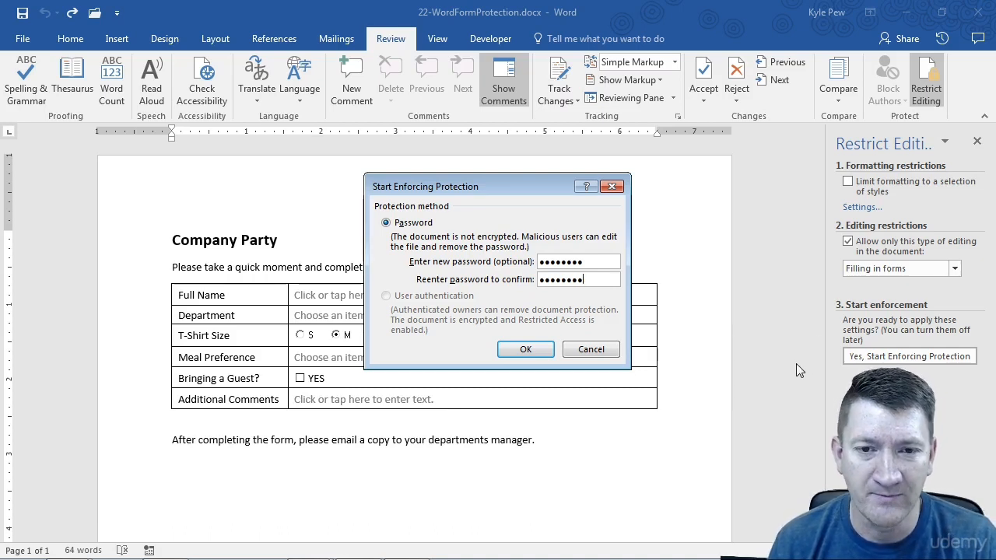
left_click(526, 349)
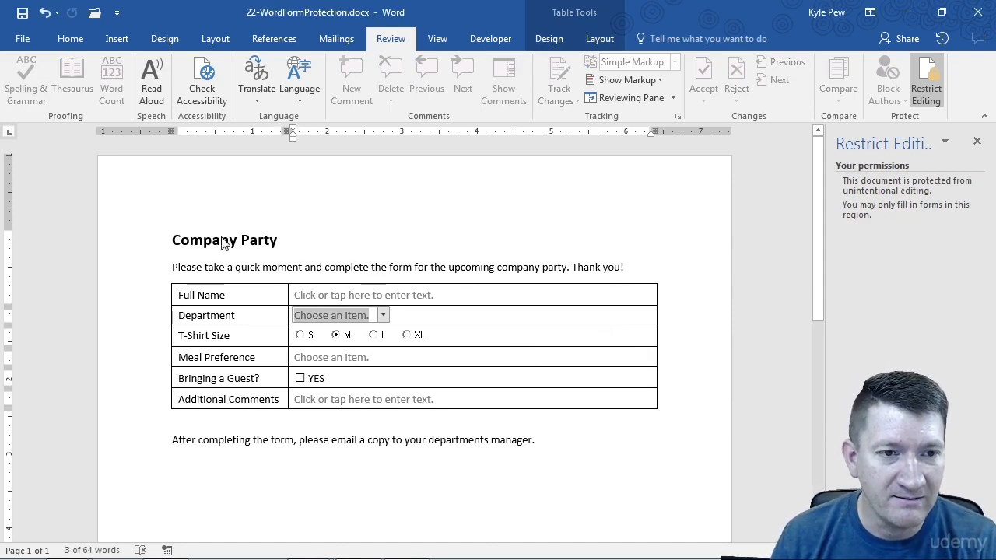
Check that protected text can't be edited, then enter the full name in Full Name.
left_click(217, 305)
left_click(217, 335)
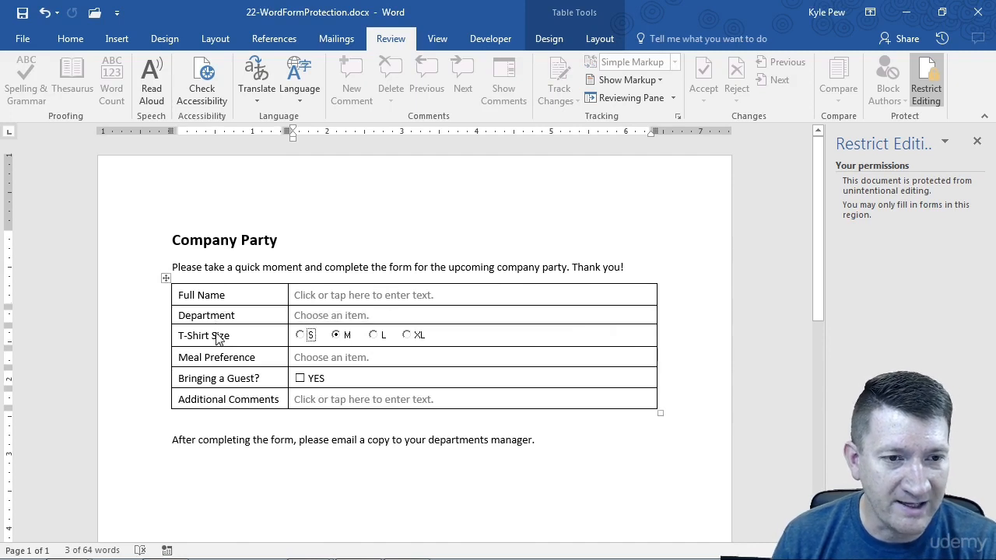
left_click(226, 433)
left_click(319, 299)
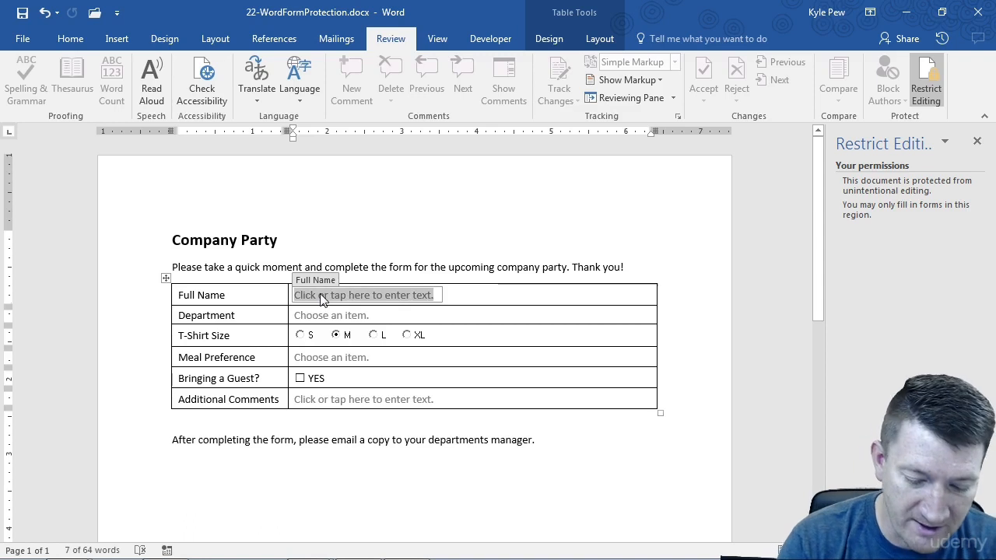
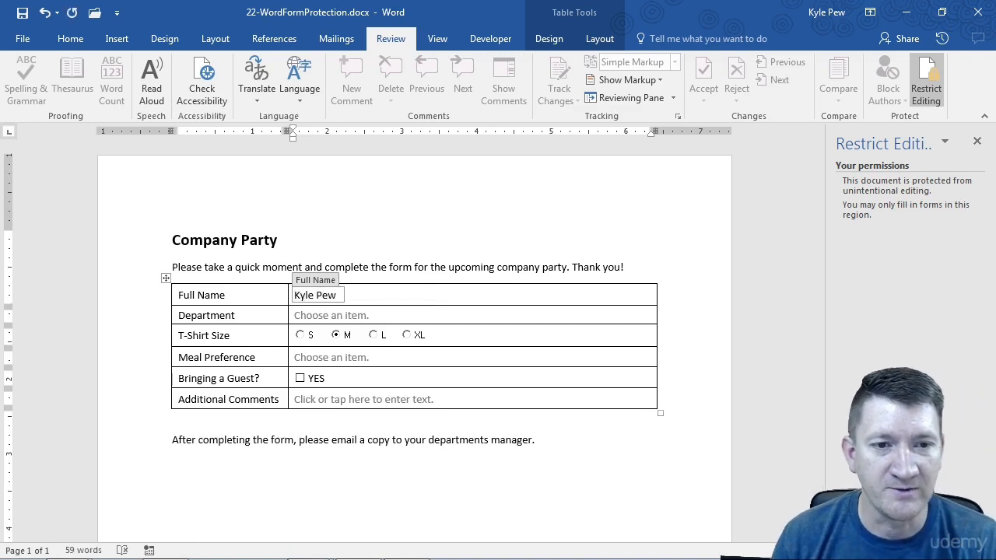
Choose Training for Department, L for T-Shirt Size, and Beef for Meal Preference.
left_click(329, 319)
left_click(381, 314)
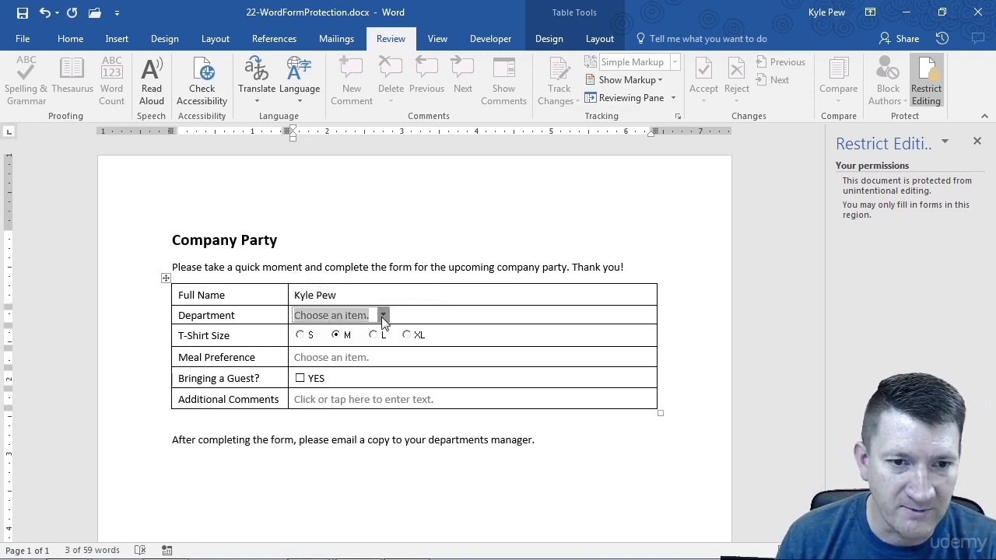
left_click(329, 373)
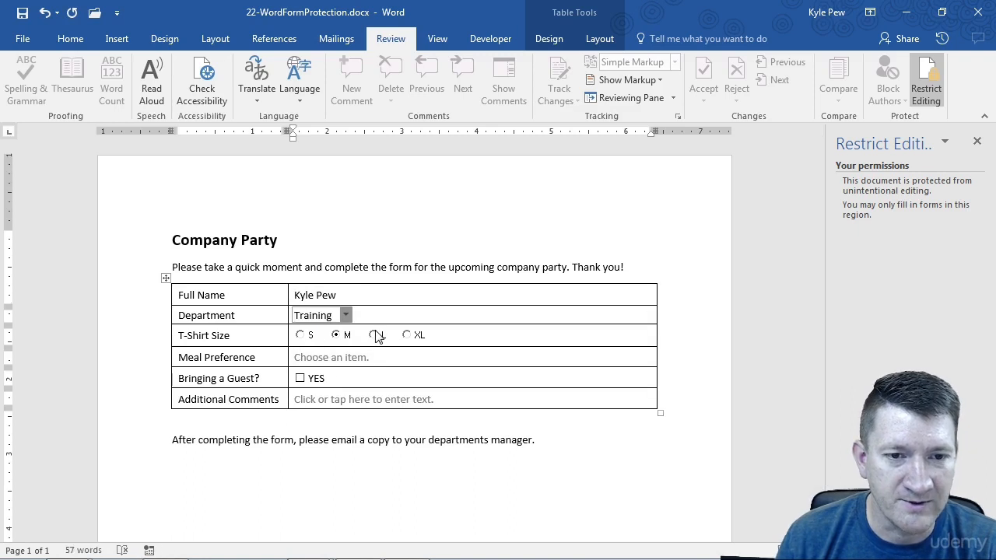
left_click(374, 336)
left_click(332, 359)
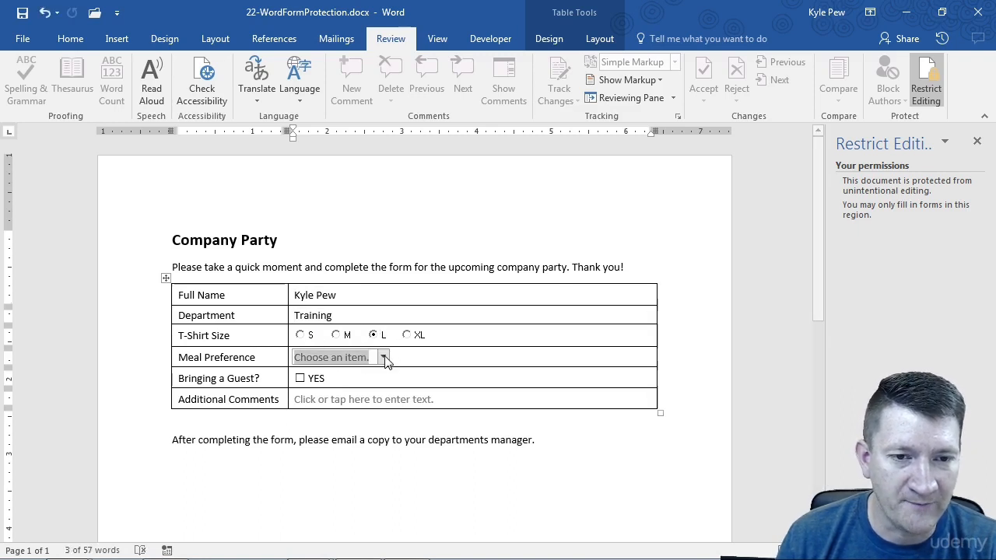
left_click(385, 357)
left_click(340, 388)
left_click(316, 452)
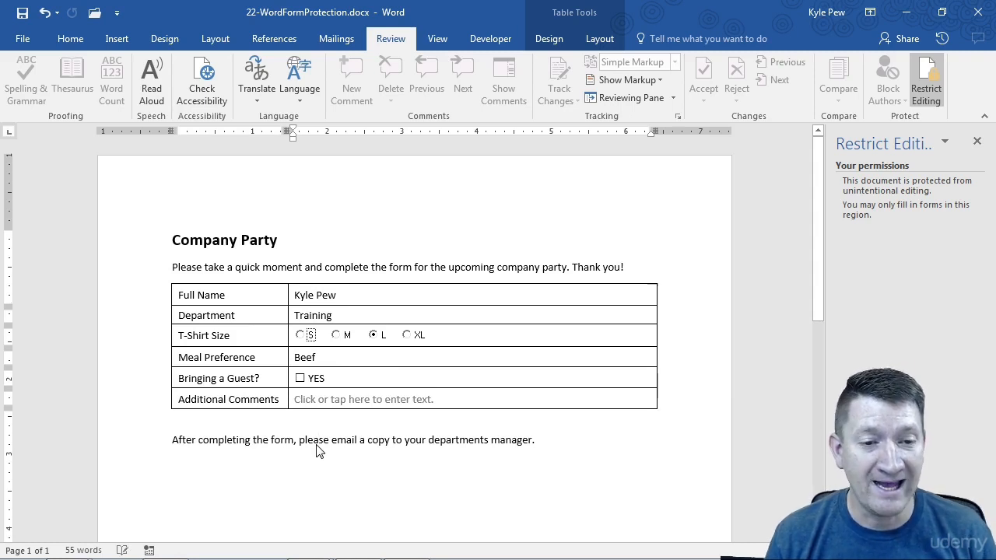
left_click(236, 371)
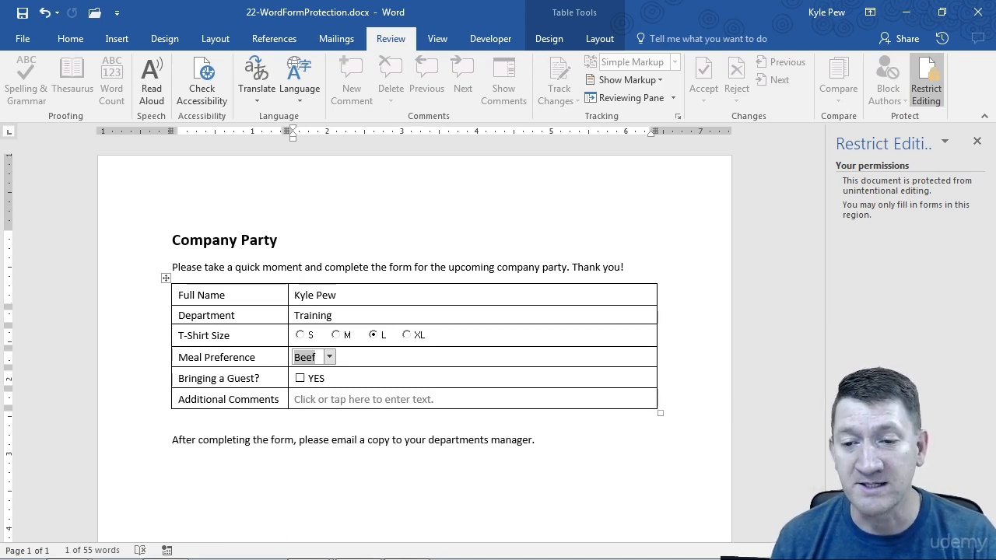
Stop protection with the password, then select the word 'upcoming' to confirm editing works.
left_click(909, 531)
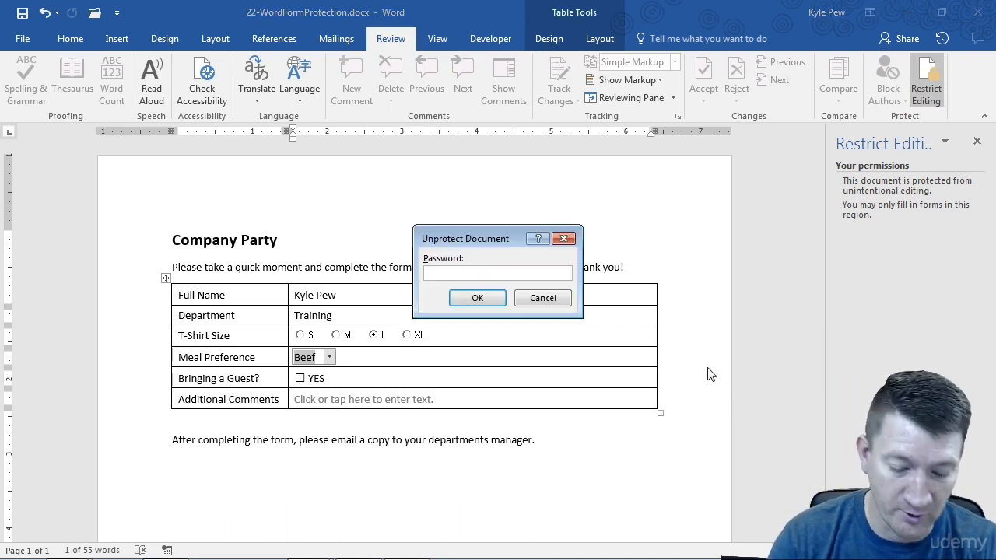
type("•••••••")
key("Return")
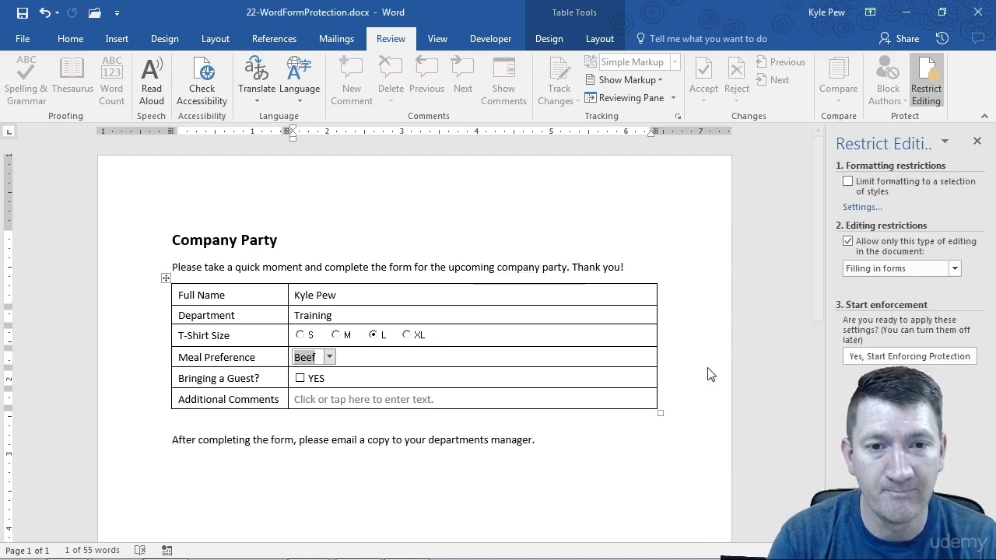
double_click(469, 268)
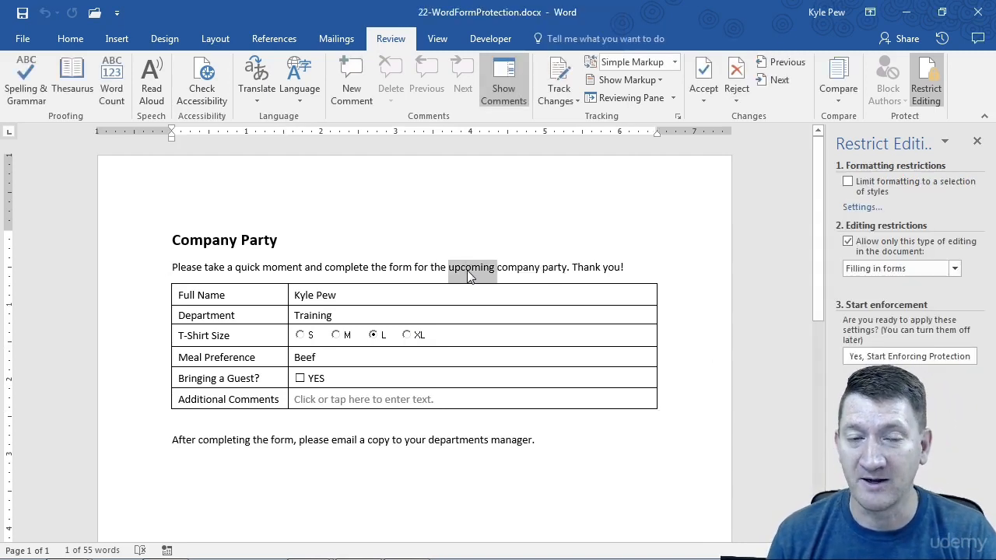